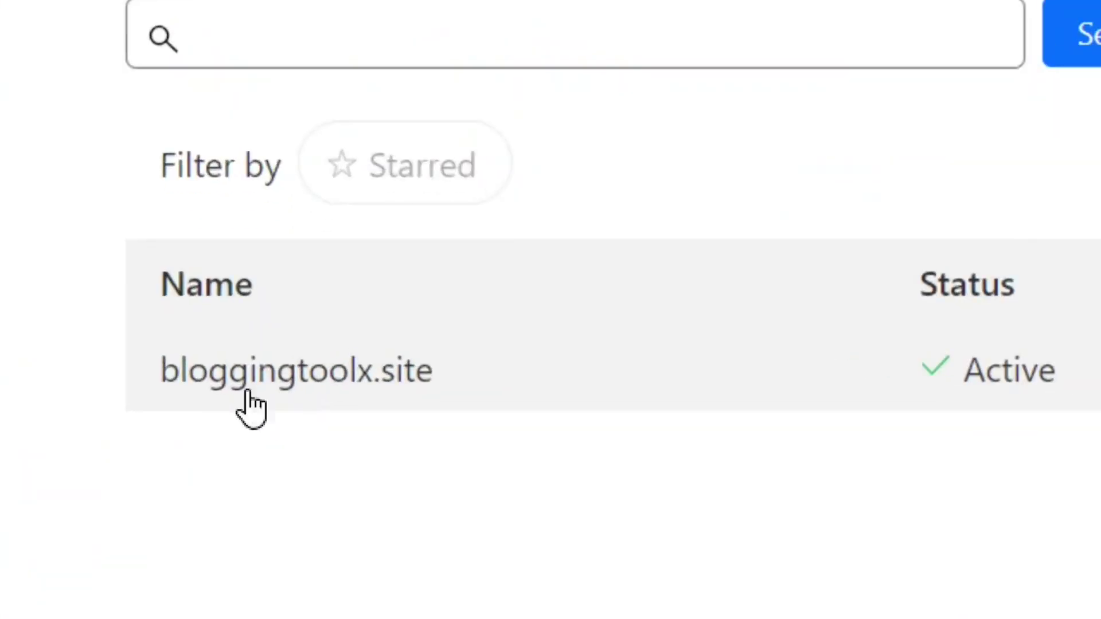
Go to bloggingtoolx.site's Email Routing overview and review its two existing custom addresses.
click(268, 383)
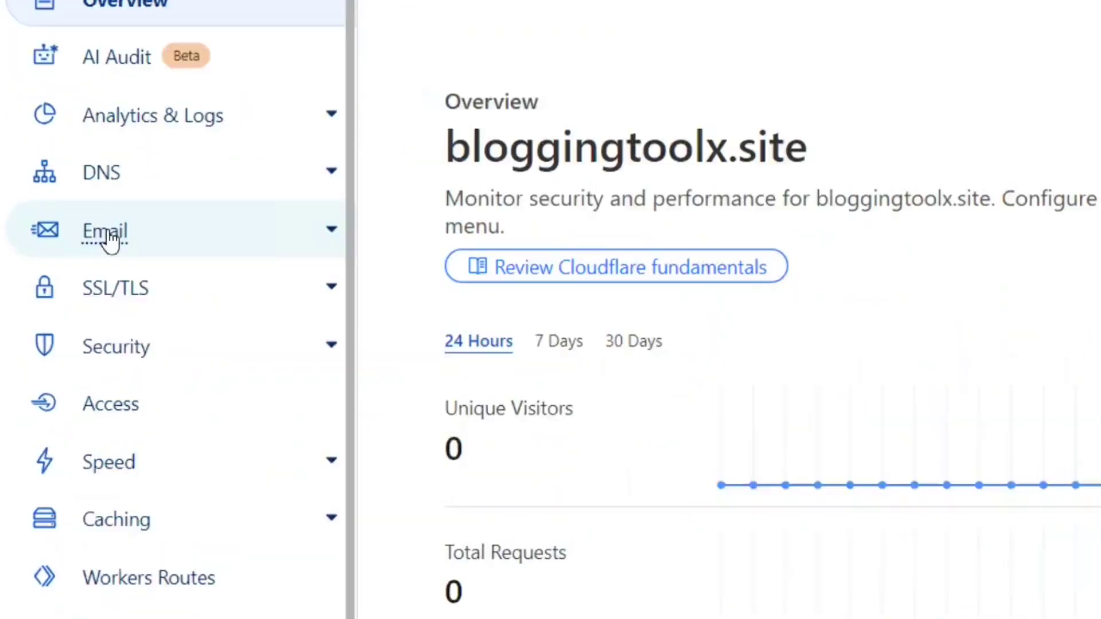
click(169, 462)
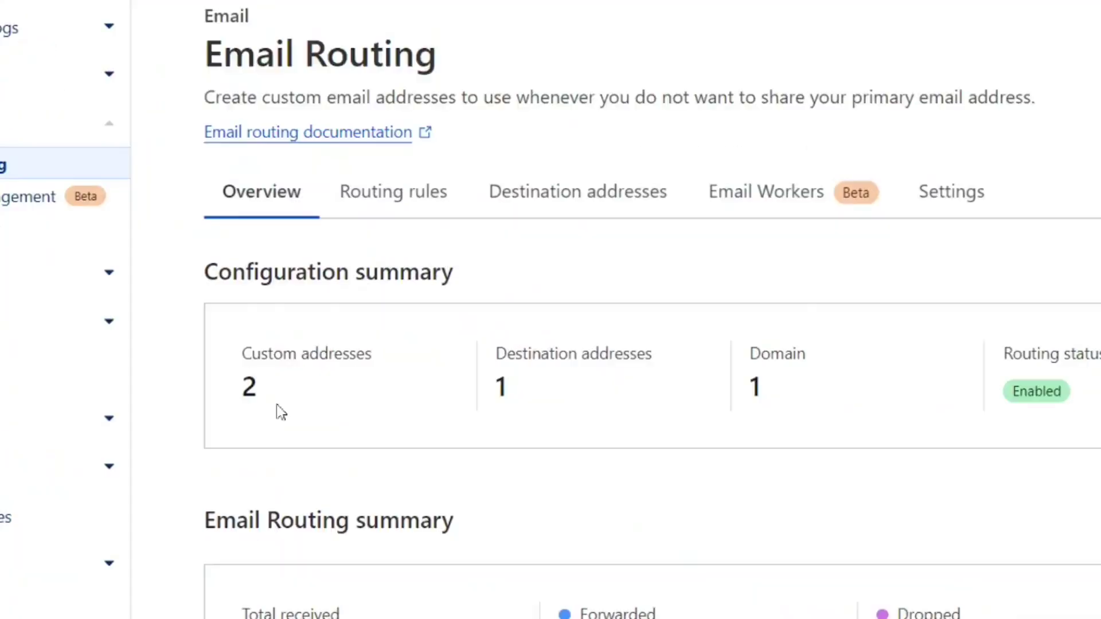
drag(269, 390, 197, 388)
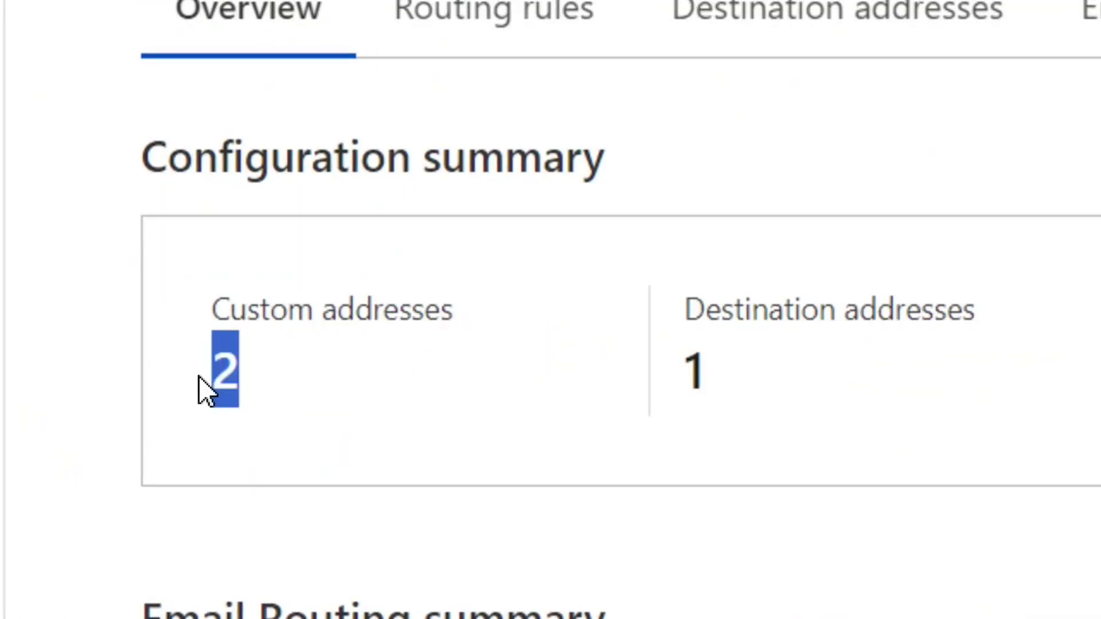
click(312, 390)
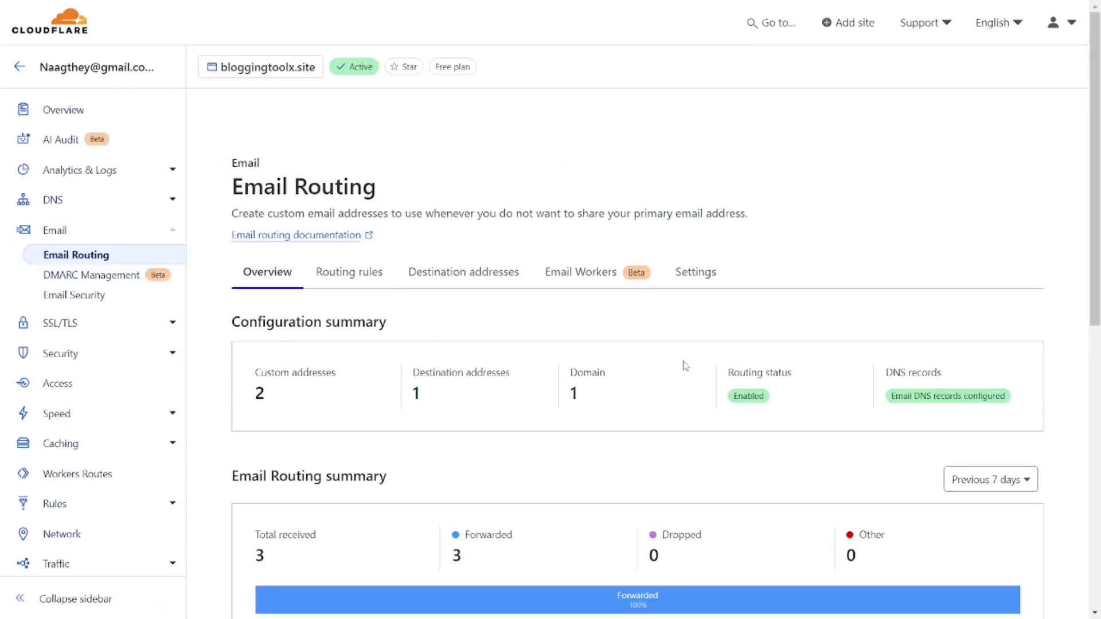
scroll(319, 295, down, 1)
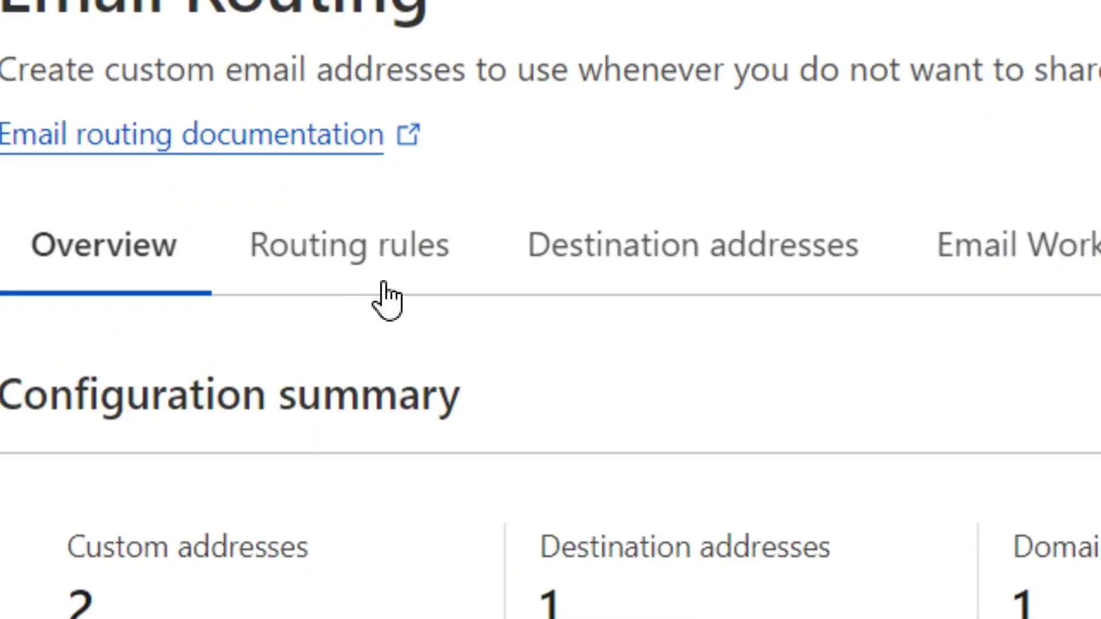
Switch to Routing rules, note the Catch-all section, and scroll toward the custom addresses.
click(346, 260)
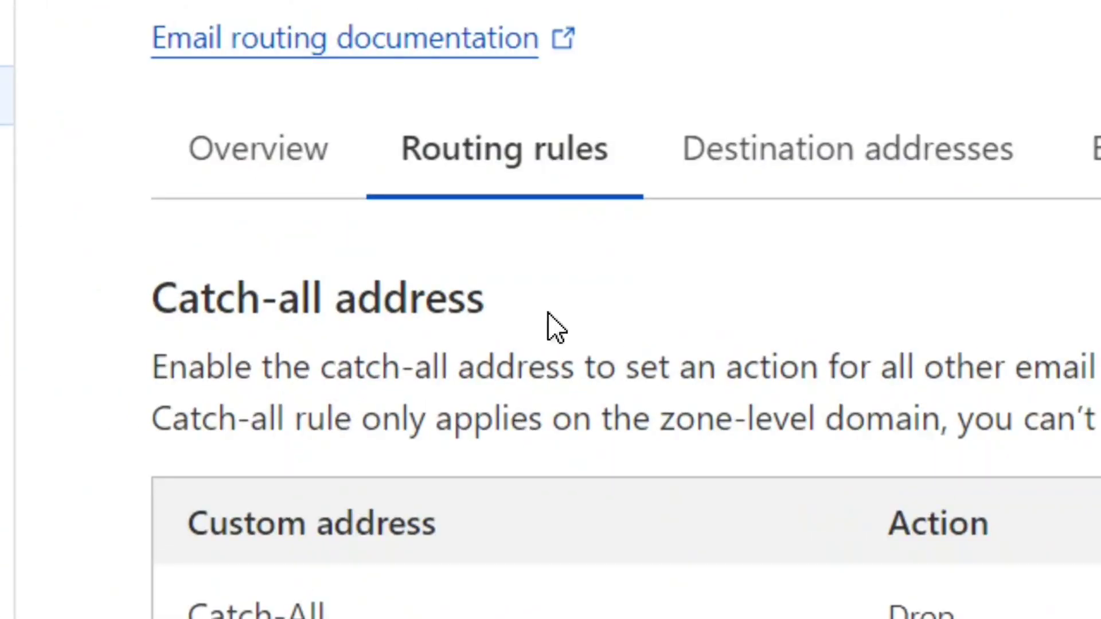
drag(519, 307, 140, 332)
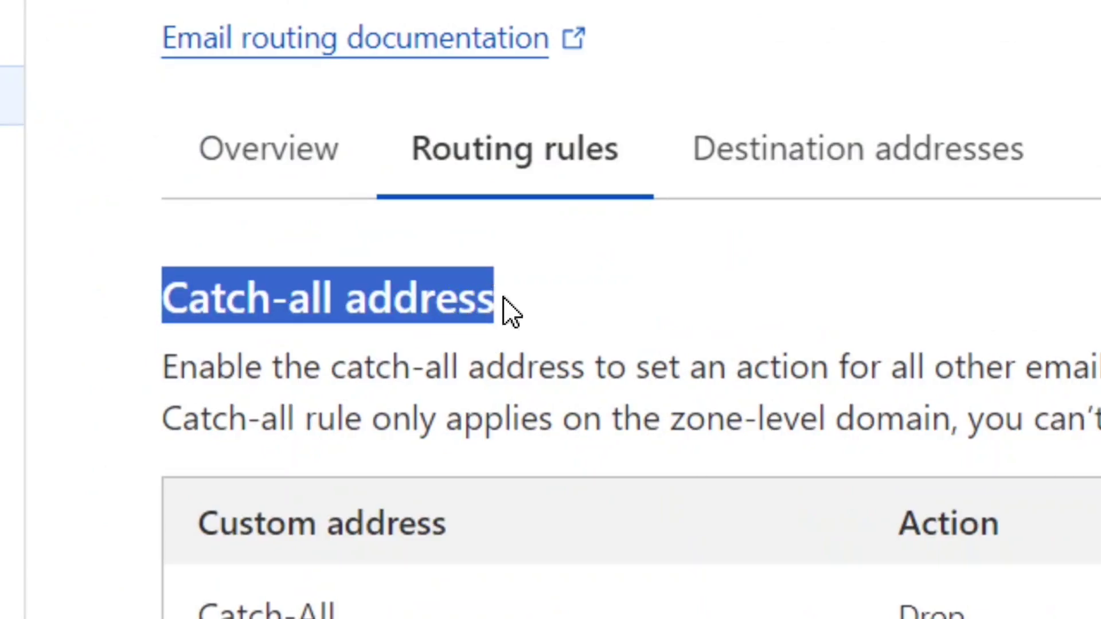
click(527, 313)
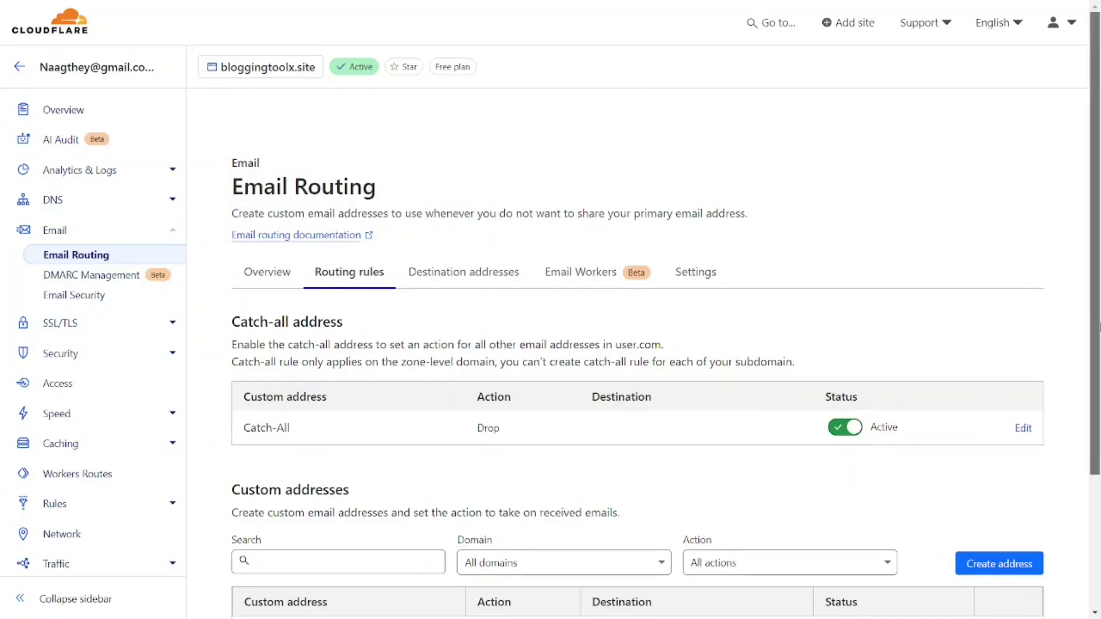
scroll(989, 404, down, 3)
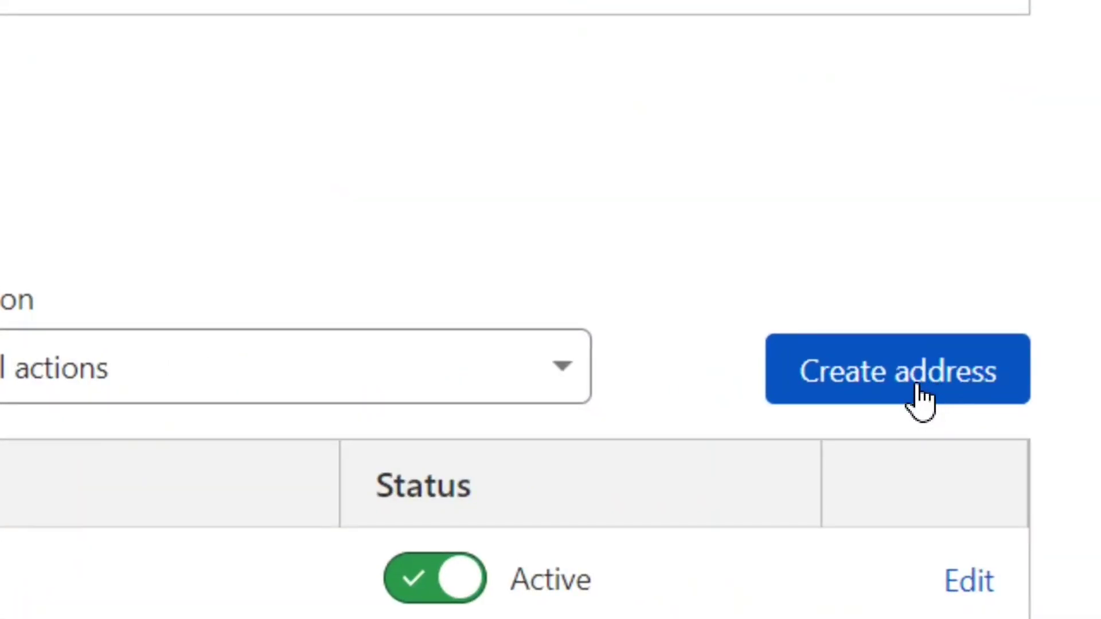
Create a custom address named 'Info', replacing the earlier attempts 'Lady' and 'Work'.
click(920, 395)
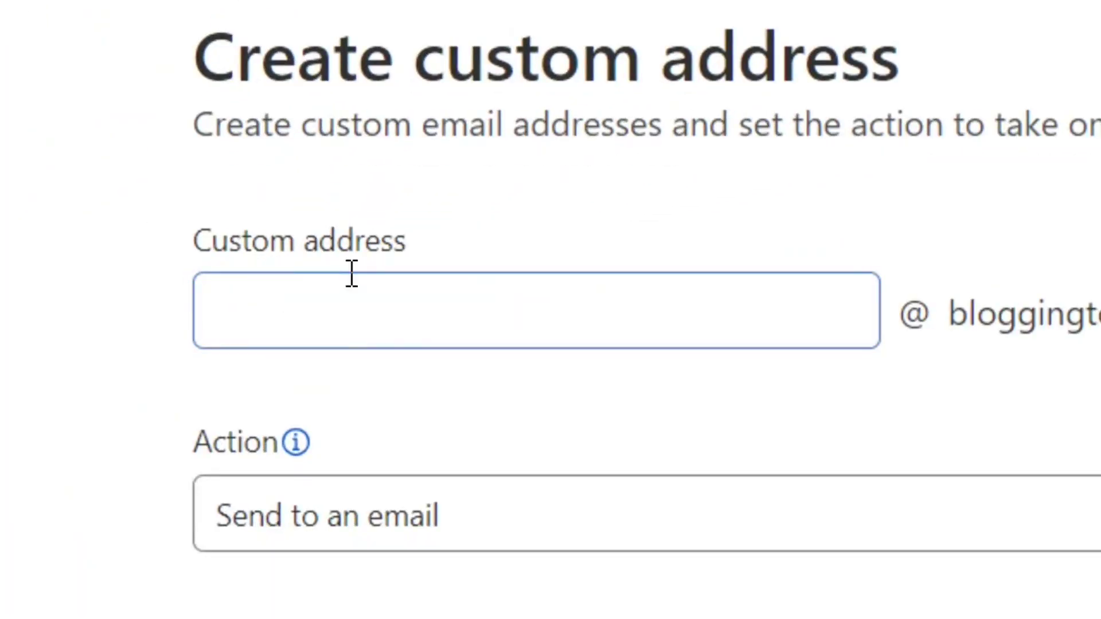
click(463, 306)
text(Lady)
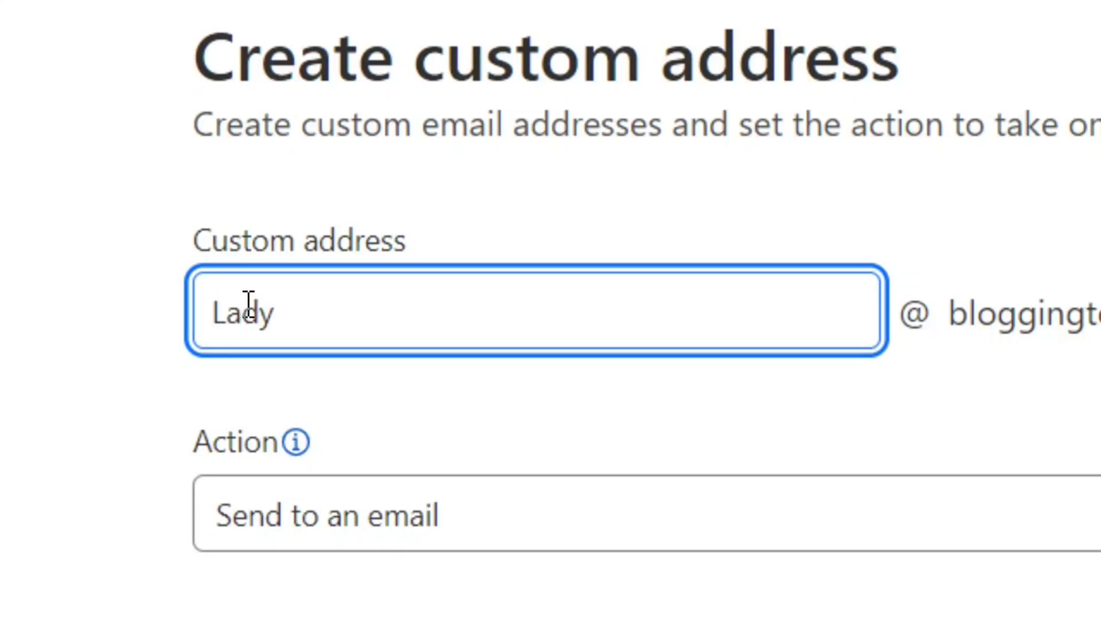
drag(290, 317, 187, 321)
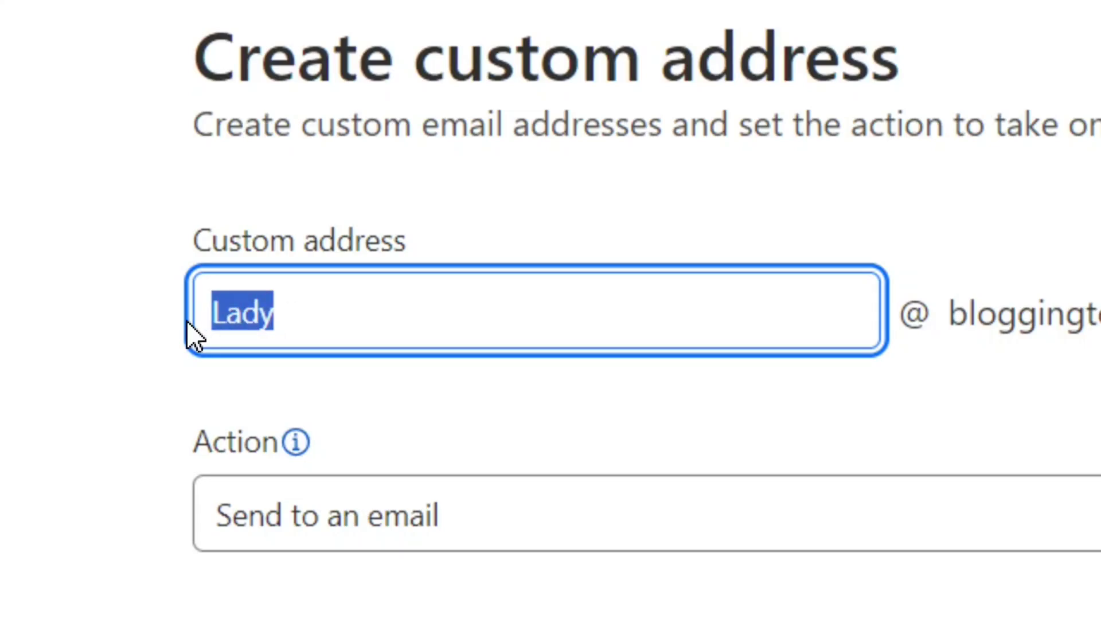
key(BackSpace)
text(Work)
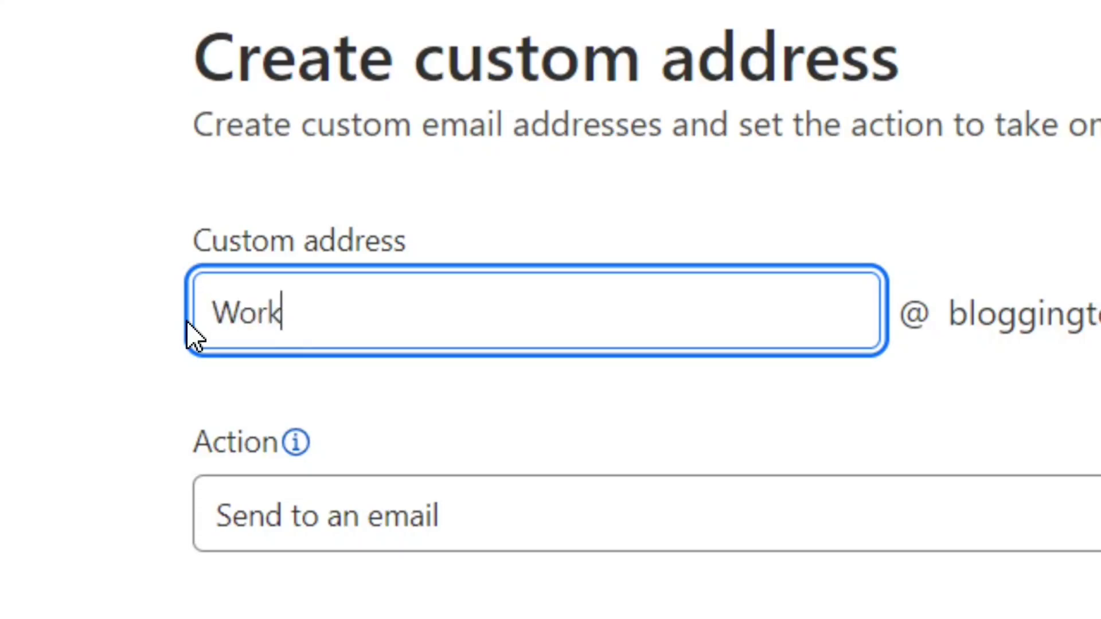
drag(320, 310, 210, 315)
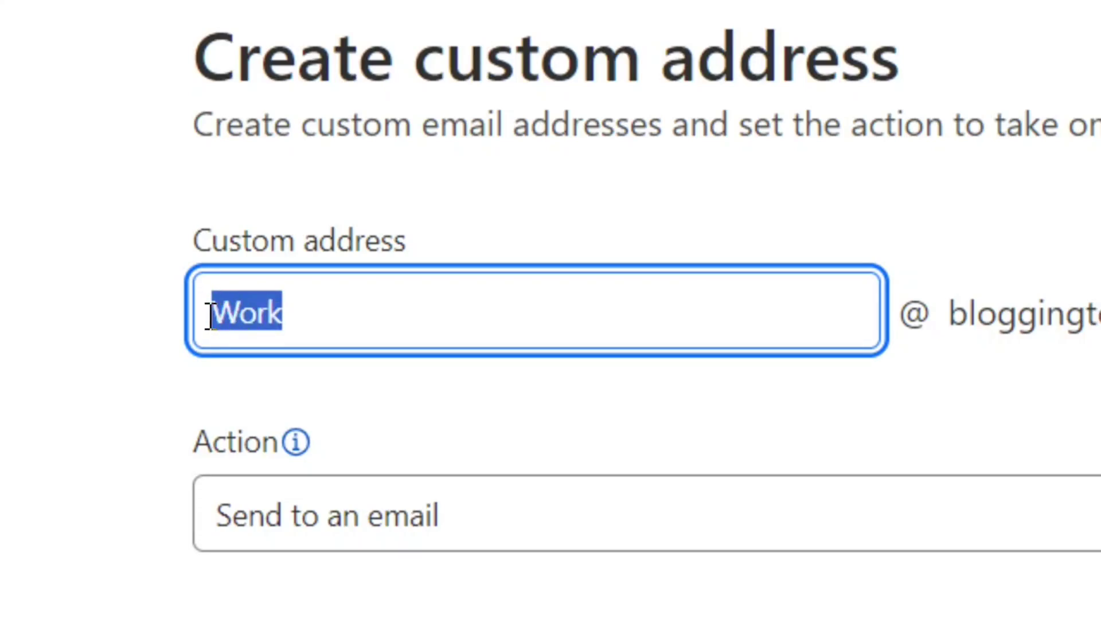
key(BackSpace)
text(Info)
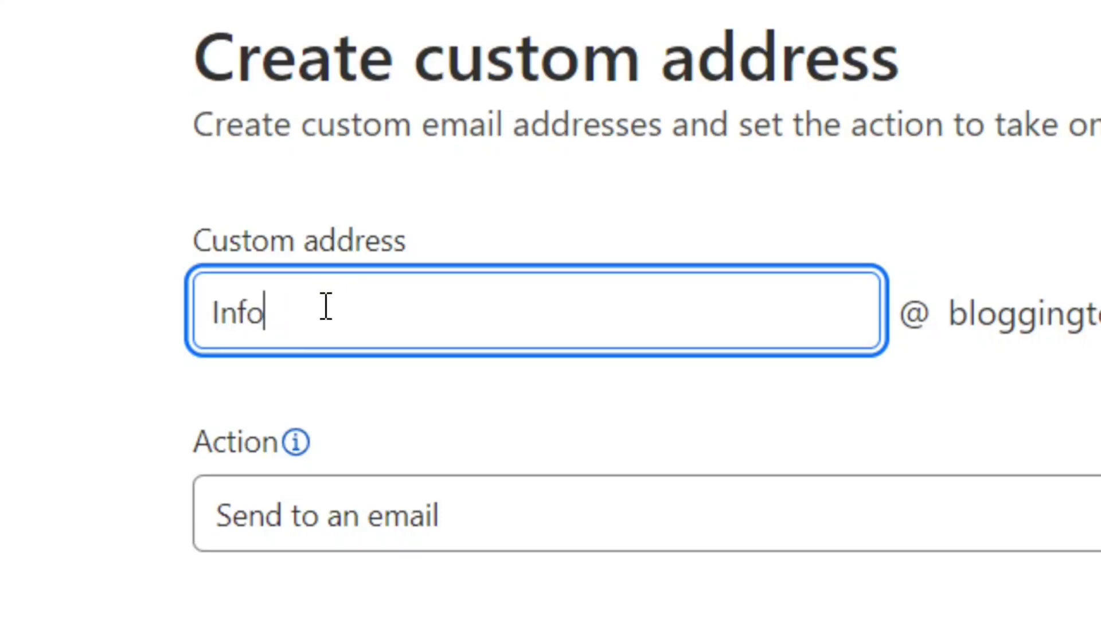
drag(324, 307, 178, 318)
click(397, 311)
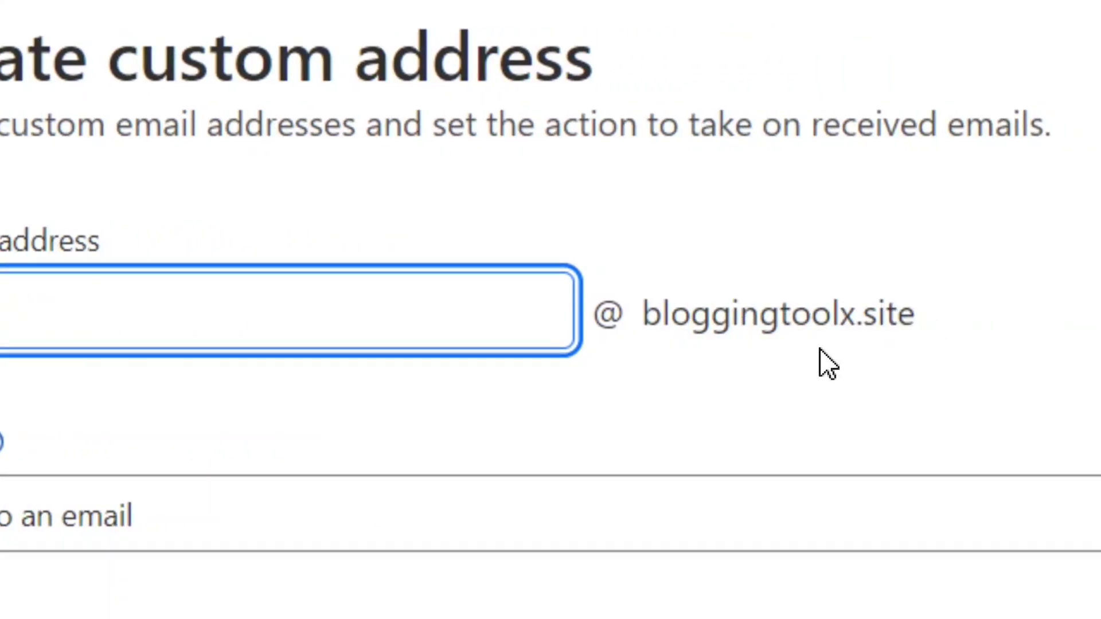
text(Info)
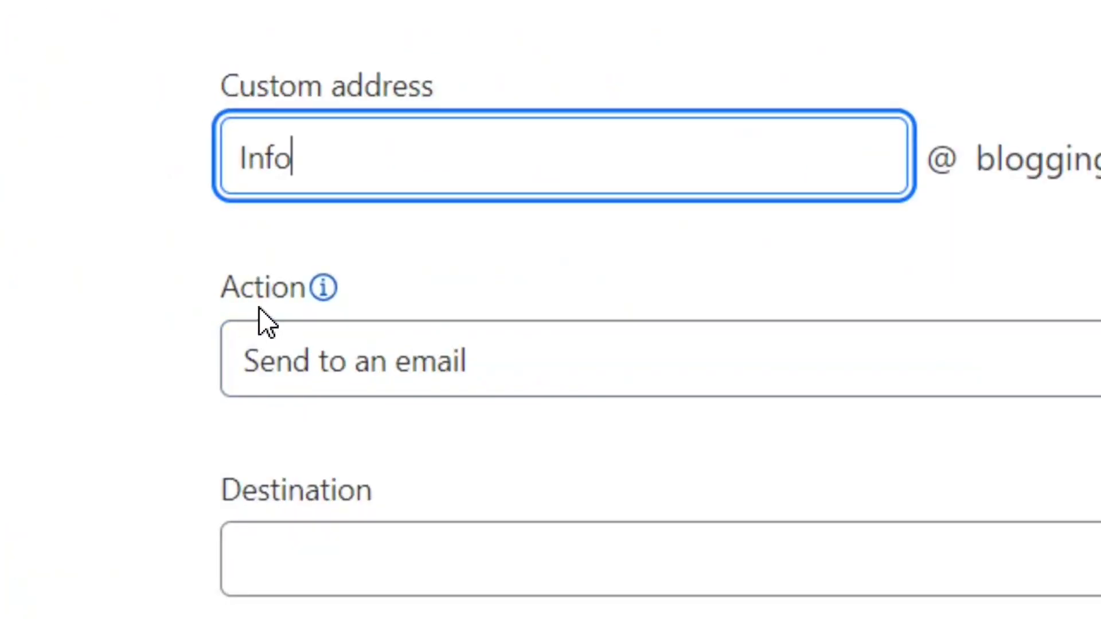
Keep 'Send to an email' as the action and choose the saved Gmail destination address.
click(644, 357)
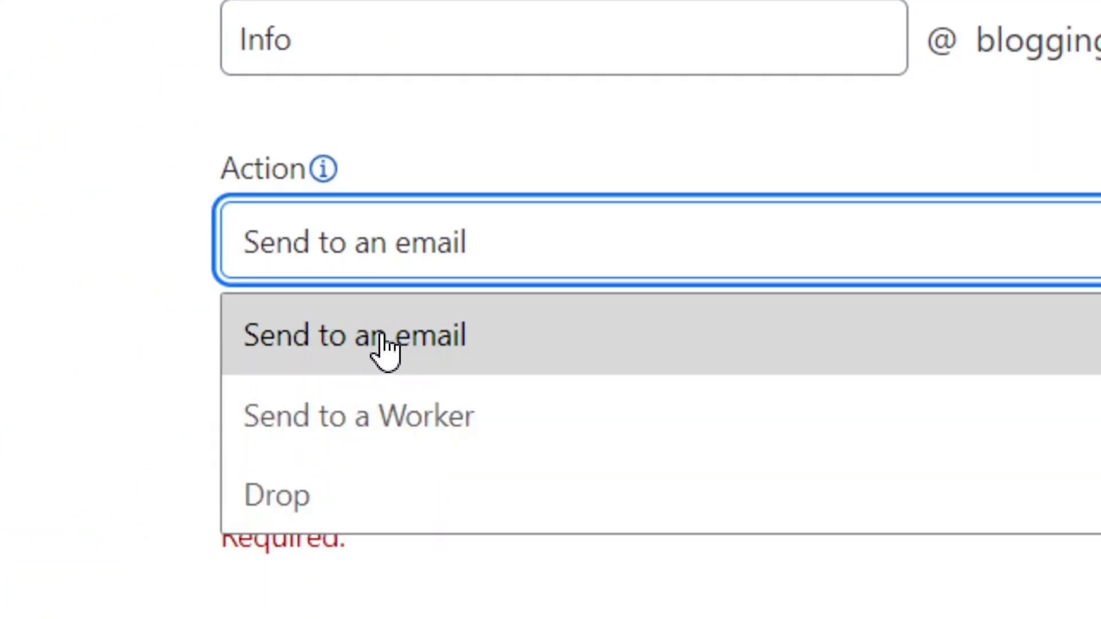
click(512, 247)
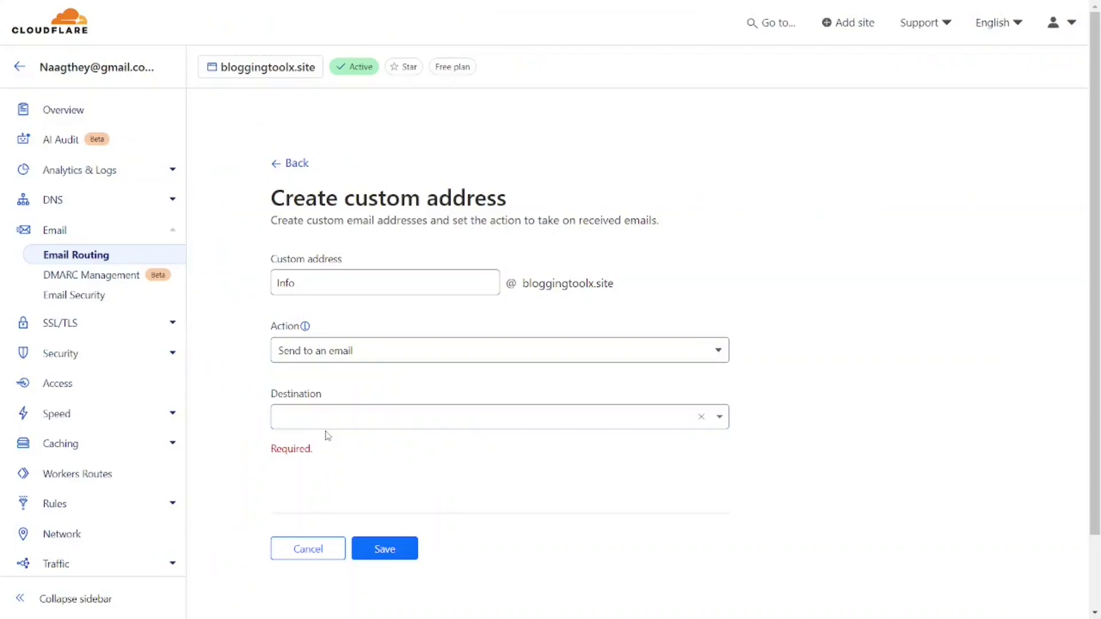
click(313, 413)
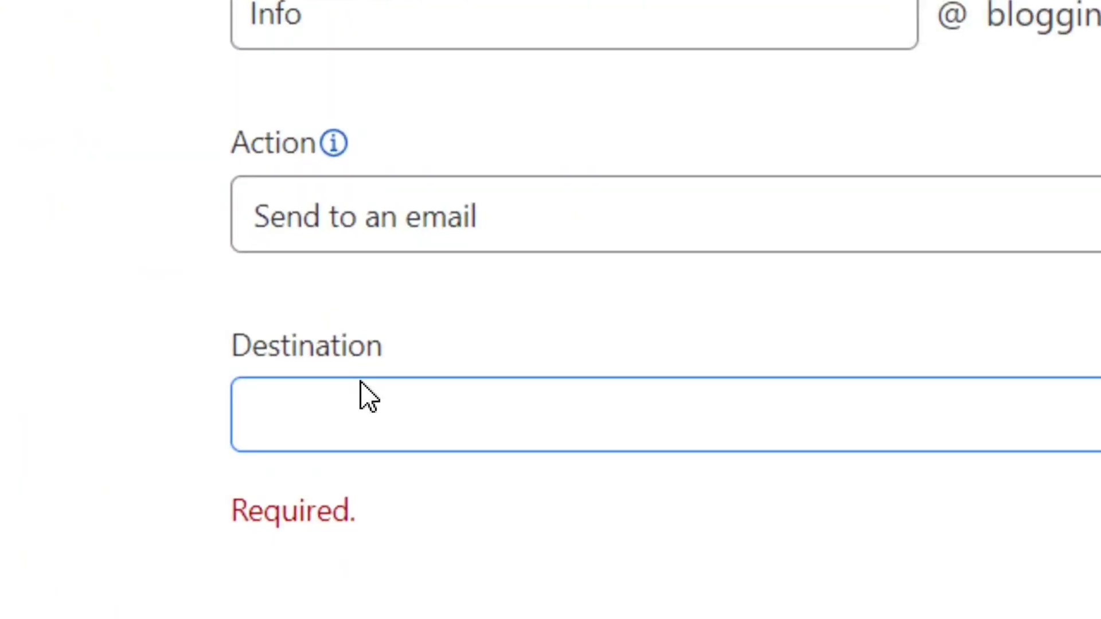
click(572, 405)
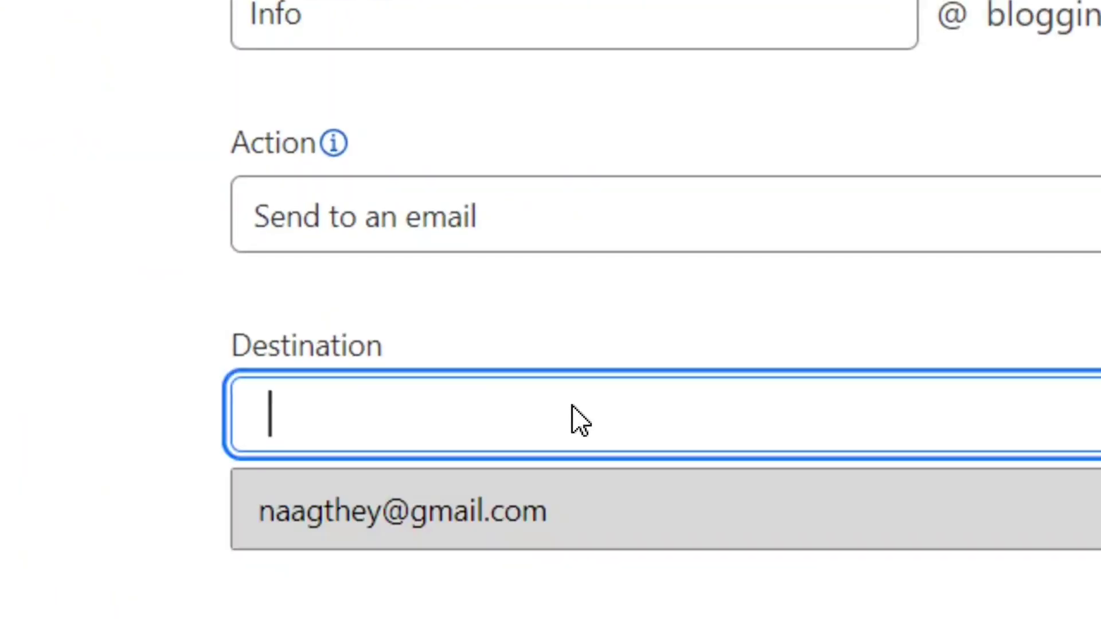
click(424, 539)
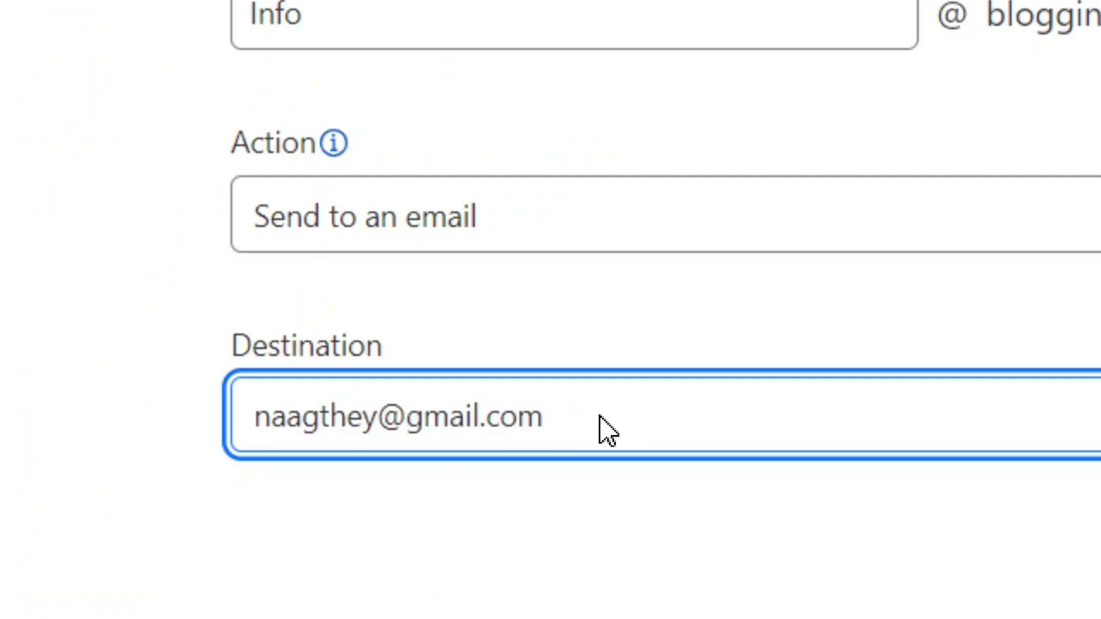
click(284, 429)
click(394, 420)
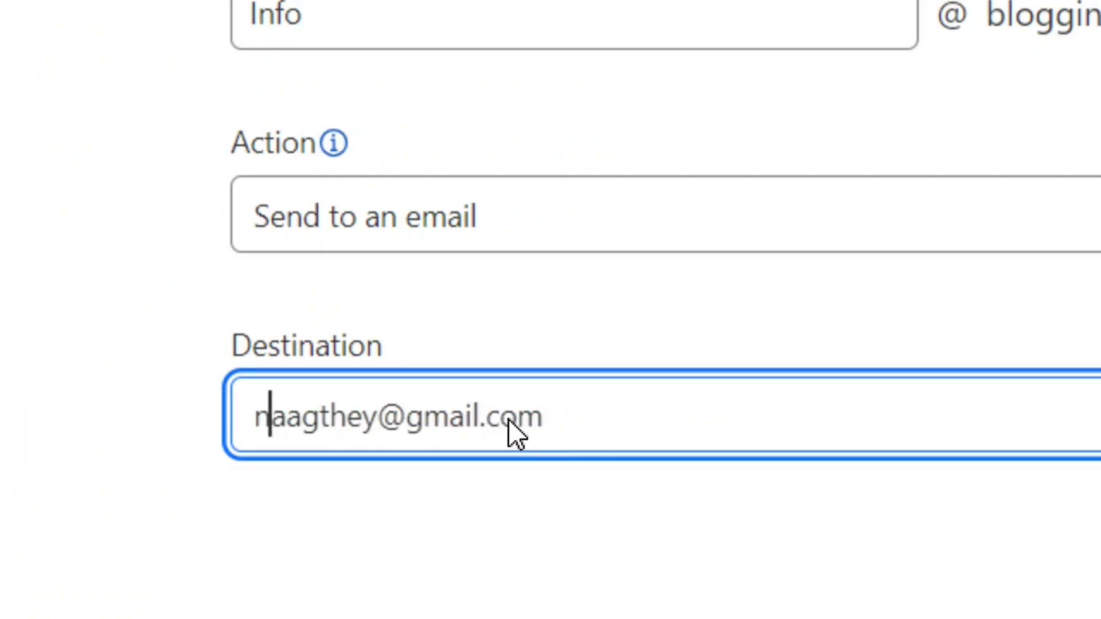
click(597, 423)
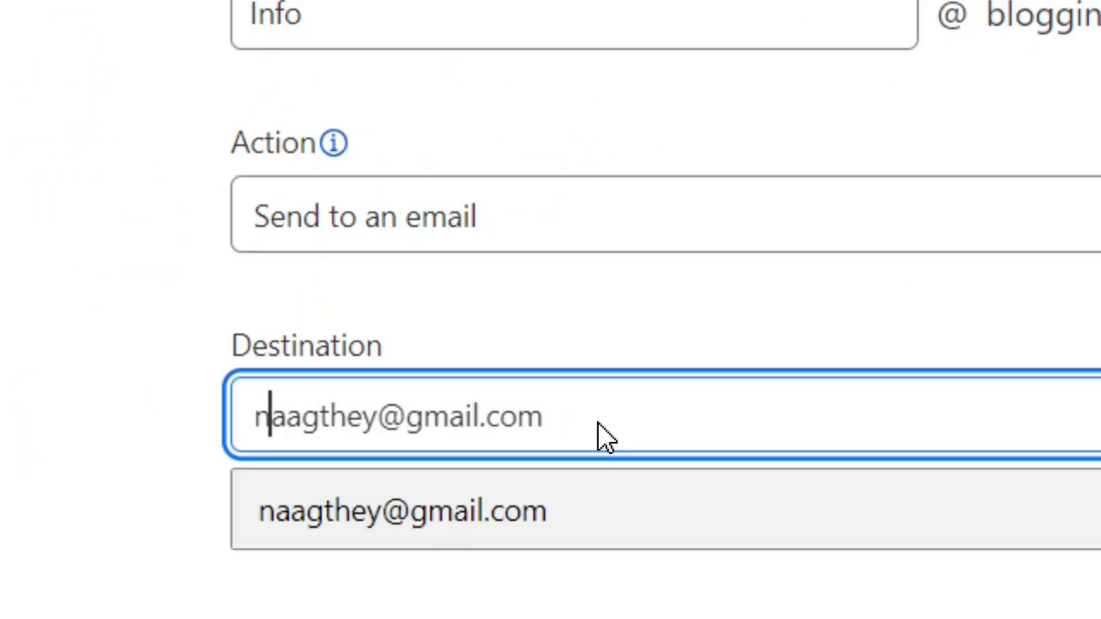
click(491, 512)
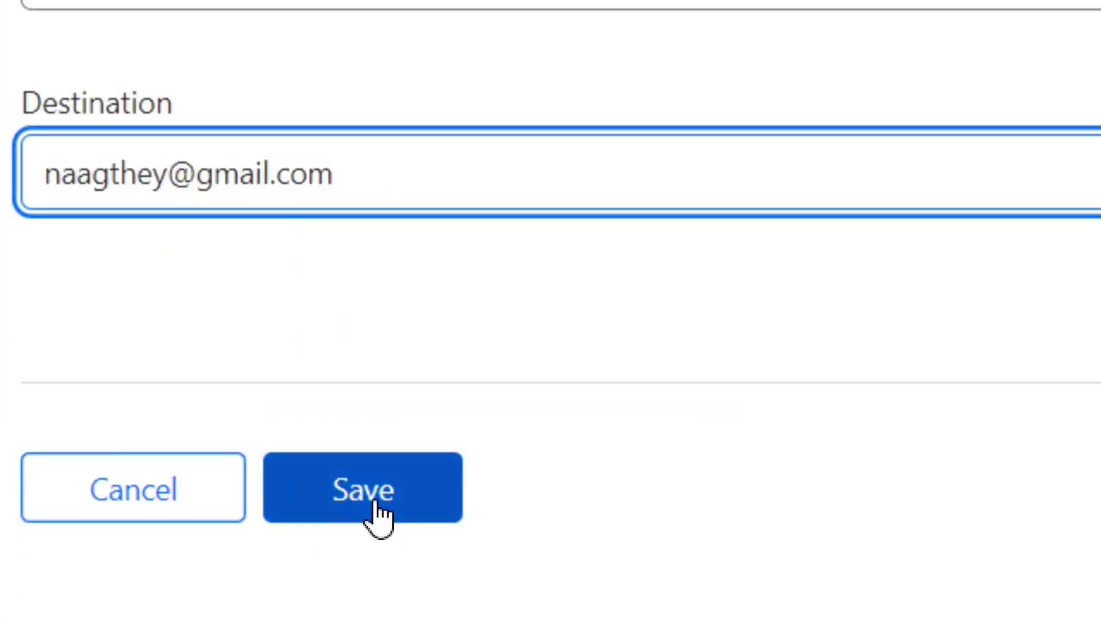
Save the Info address rule and check it appears in the custom addresses table.
click(376, 512)
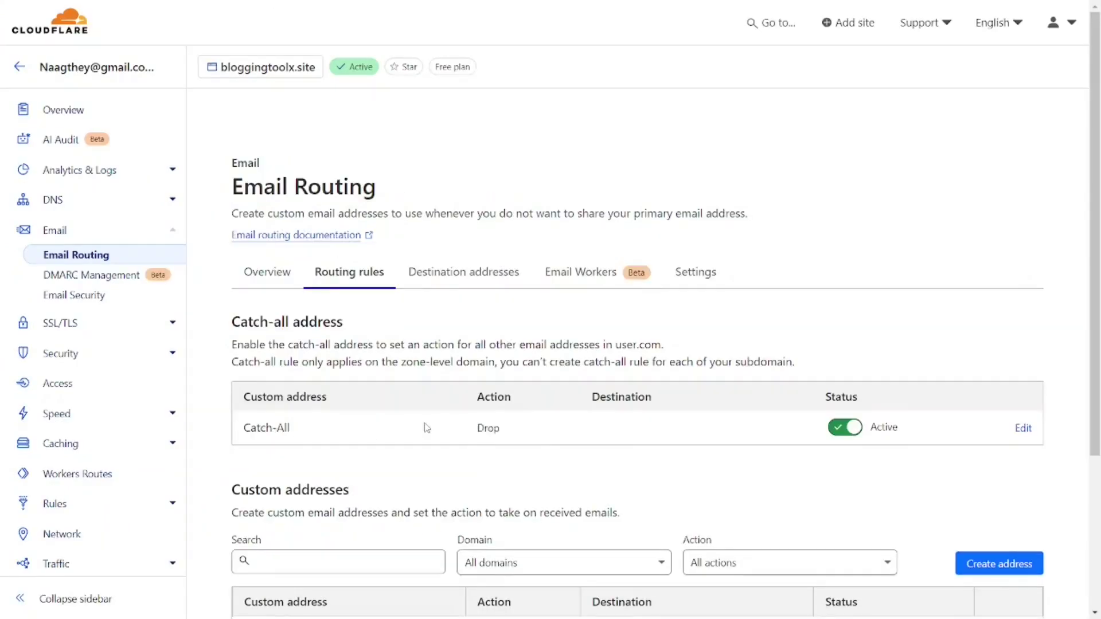
scroll(1094, 310, down, 3)
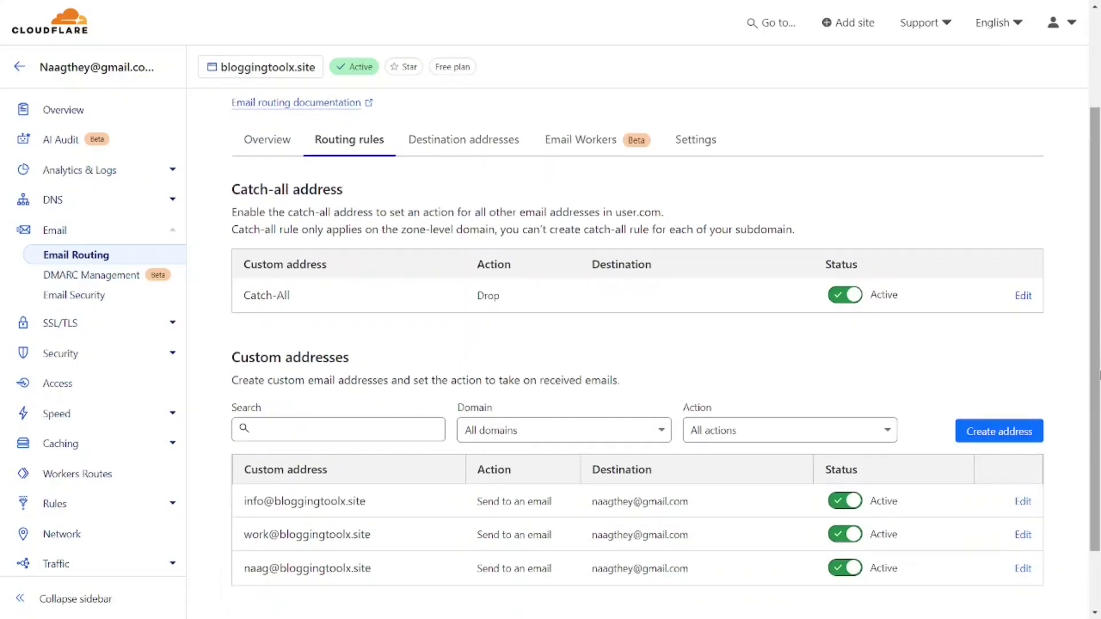